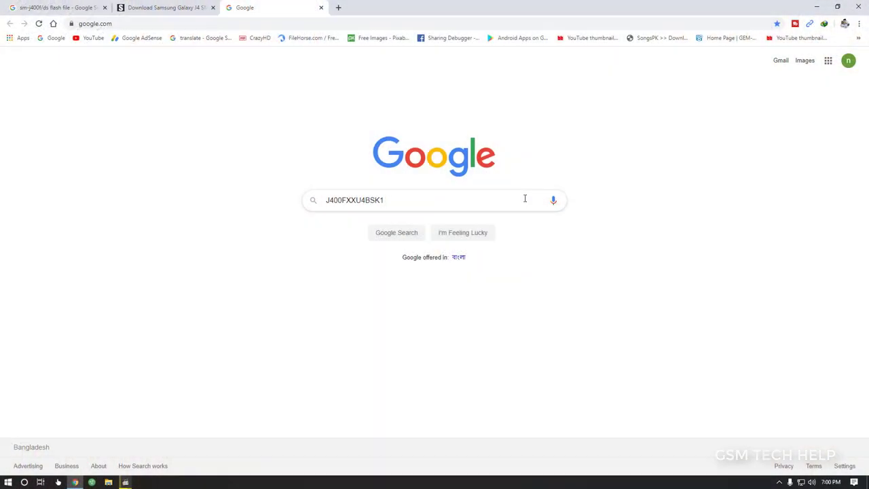
- Search Google for J400FXXU4BSK1 and open the samfrew.com SM-J400F result in a separate tab
{"action": "key", "text": "Return"}
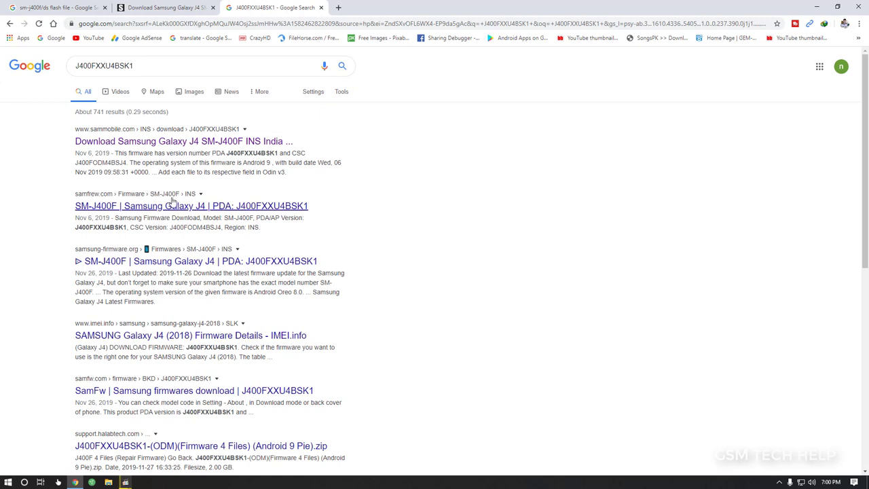
{"action": "middle_click", "coordinate": [155, 208]}
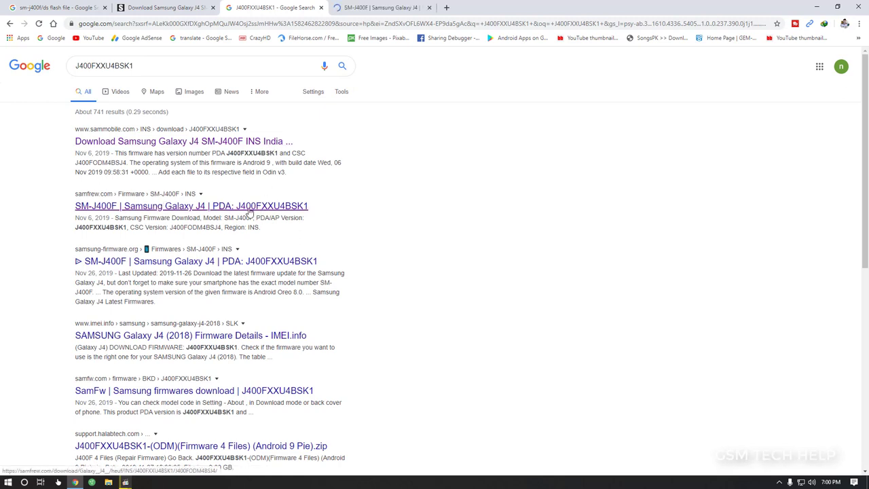
{"action": "left_click", "coordinate": [353, 7]}
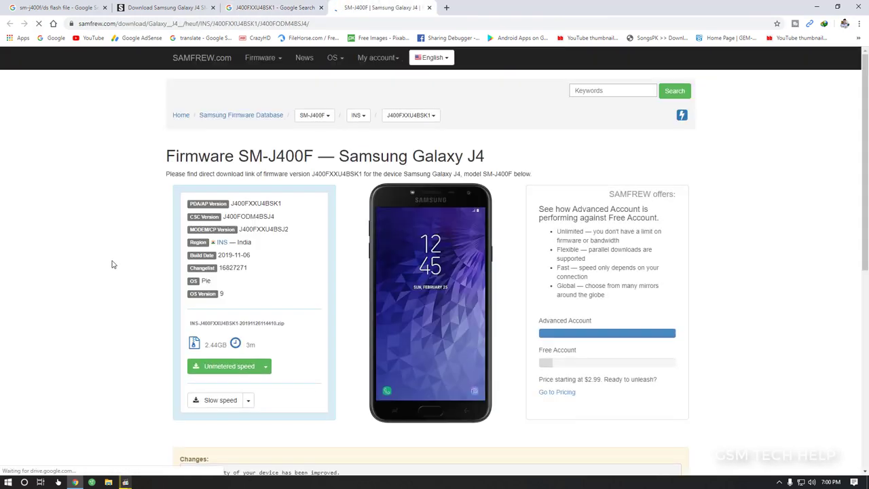
- Start the slow-speed download of the INS-J400FXXU4BSK1 firmware zip, keeping the default save location
{"action": "scroll", "coordinate": [115, 260], "scroll_direction": "down", "scroll_amount": 2}
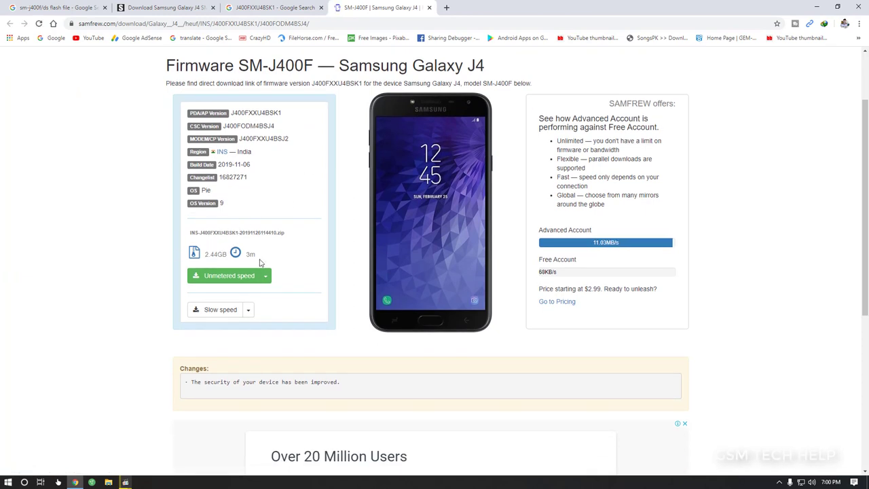
{"action": "scroll", "coordinate": [244, 285], "scroll_direction": "down", "scroll_amount": 1}
{"action": "left_click", "coordinate": [232, 266]}
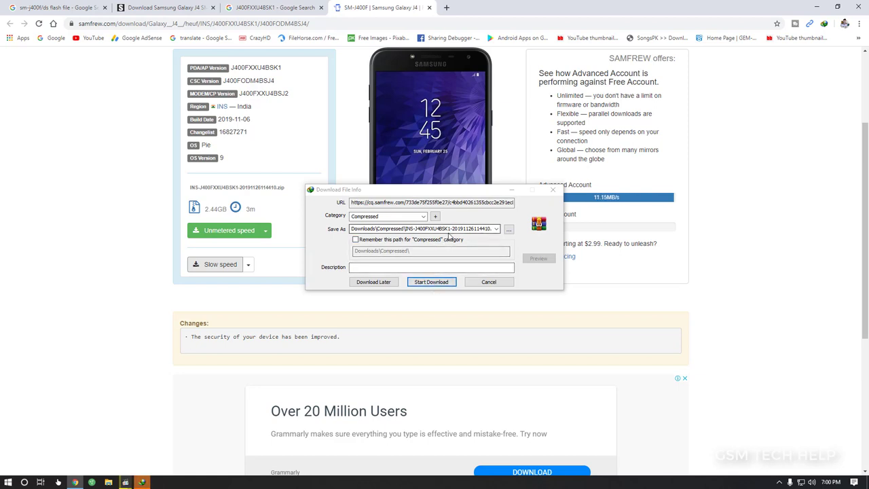
{"action": "left_click", "coordinate": [448, 281]}
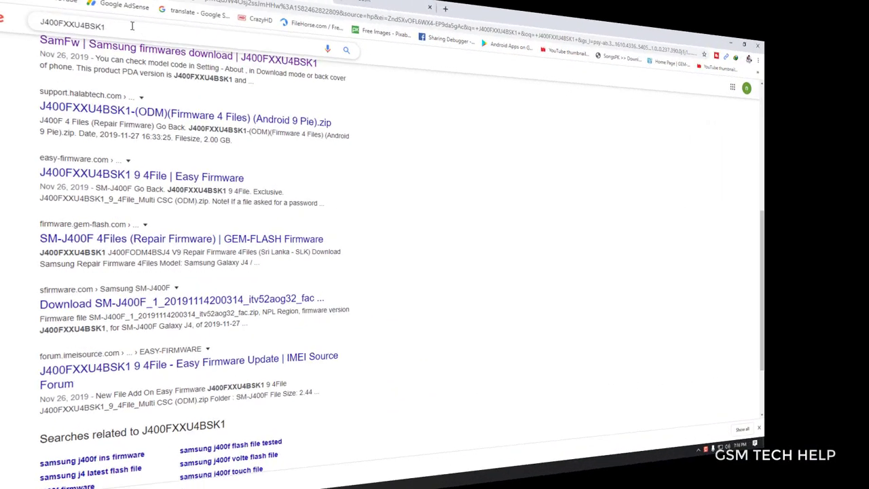
- Search Google for "odin new"
{"action": "type", "text": "o"}
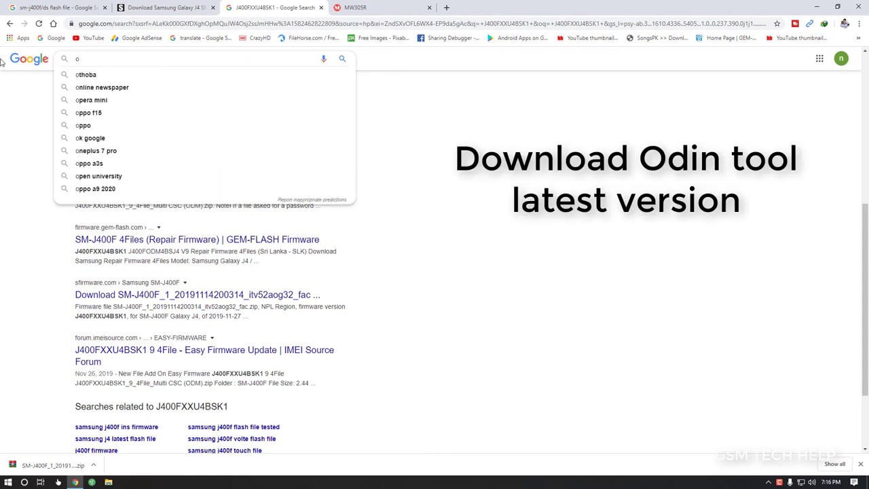
{"action": "type", "text": "di"}
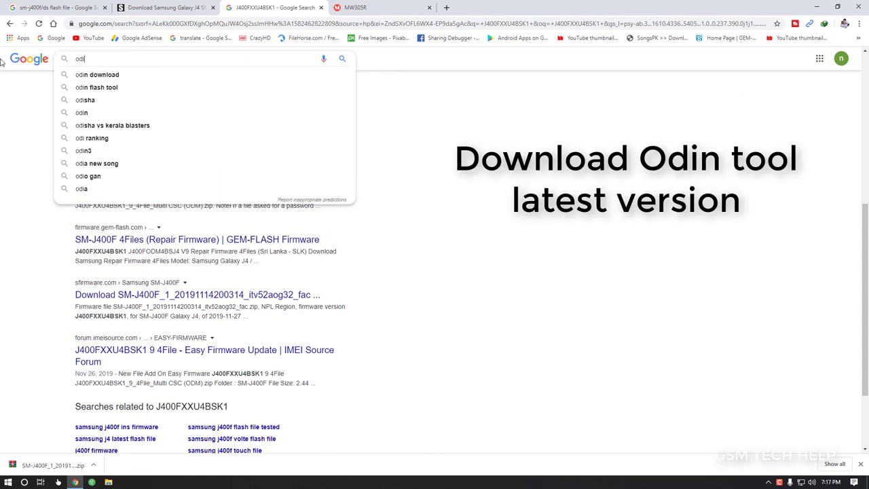
{"action": "type", "text": "n"}
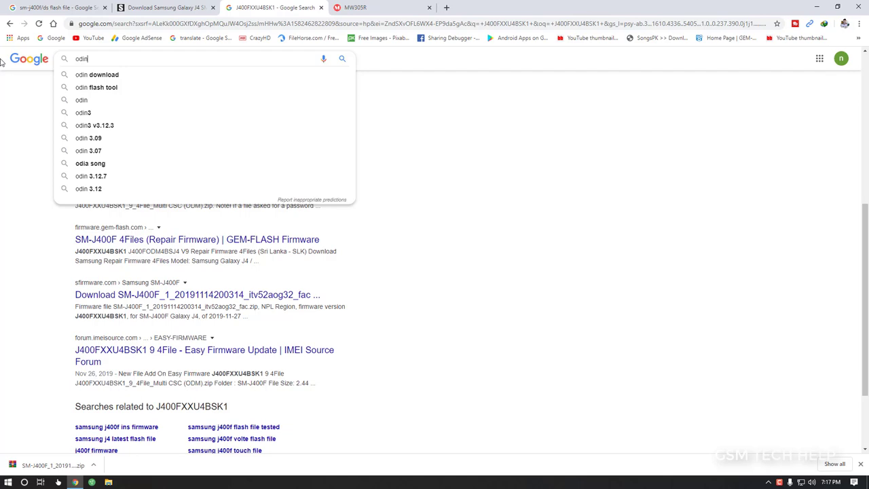
{"action": "type", "text": " new"}
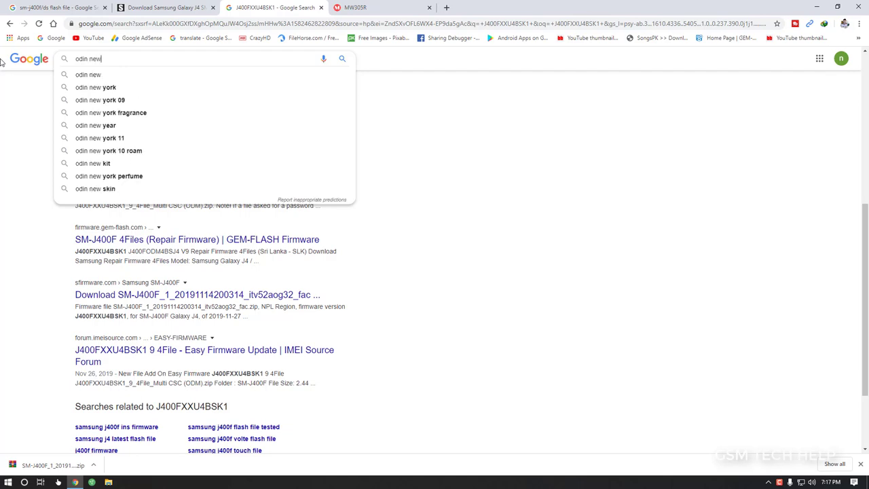
{"action": "key", "text": "Return"}
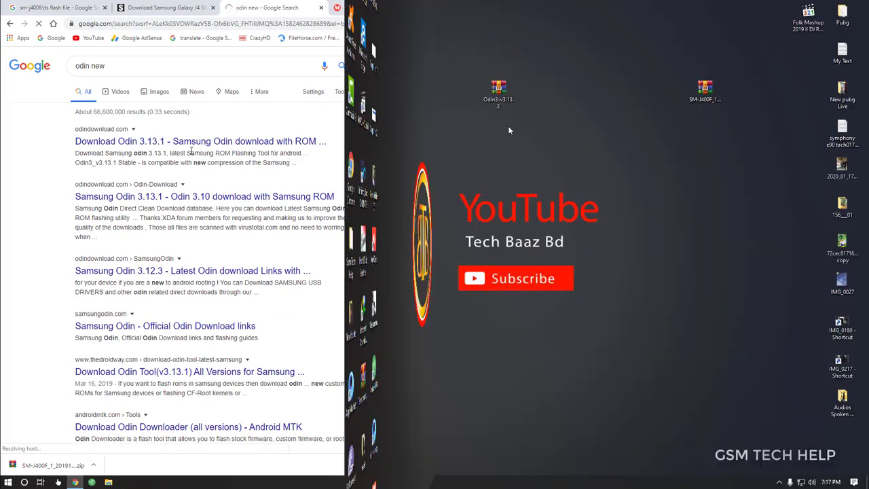
- Rearrange the Odin3 and SM-J400F archives side by side on the desktop
{"action": "left_click_drag", "start_coordinate": [498, 92], "coordinate": [740, 136]}
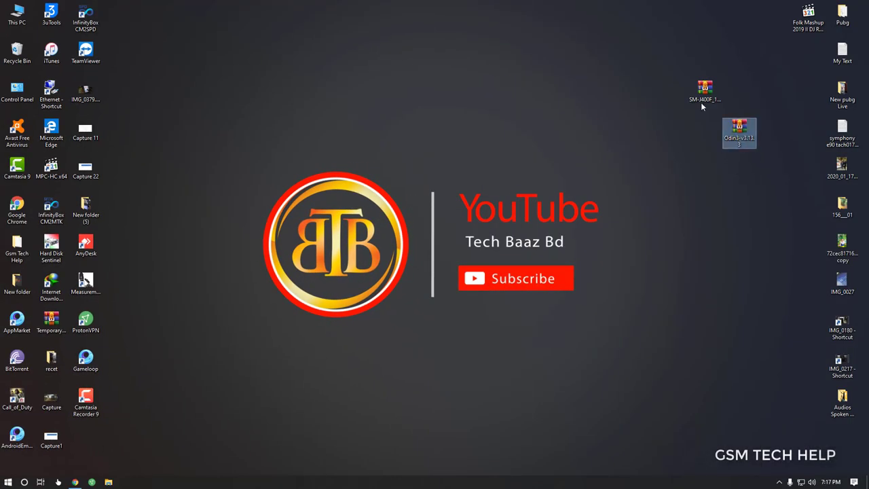
{"action": "left_click_drag", "start_coordinate": [700, 102], "coordinate": [562, 102]}
{"action": "left_click_drag", "start_coordinate": [752, 145], "coordinate": [505, 87]}
- Create a desktop folder named "samsung j4" and move the Odin3 and SM-J400F archives into it
{"action": "right_click", "coordinate": [701, 64]}
{"action": "mouse_move", "coordinate": [719, 126]}
{"action": "left_click", "coordinate": [641, 126]}
{"action": "left_click", "coordinate": [709, 70]}
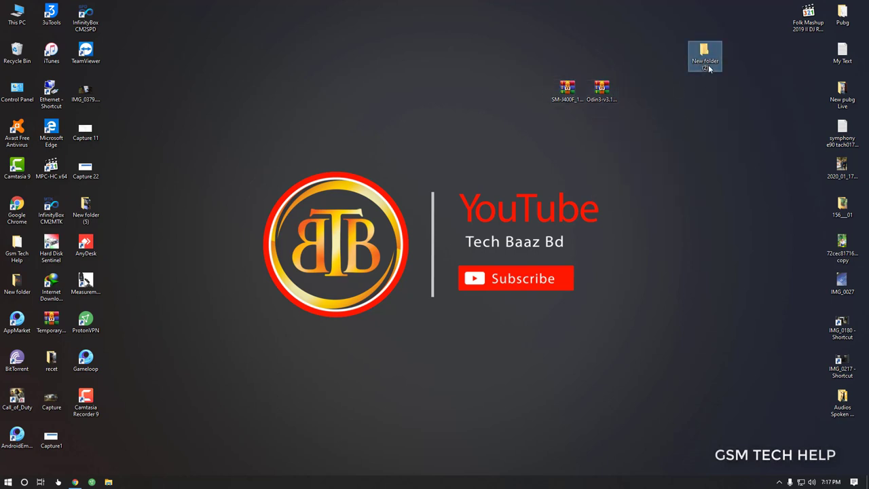
{"action": "left_click", "coordinate": [708, 64]}
{"action": "key", "text": "BackSpace"}
{"action": "key", "text": "Return"}
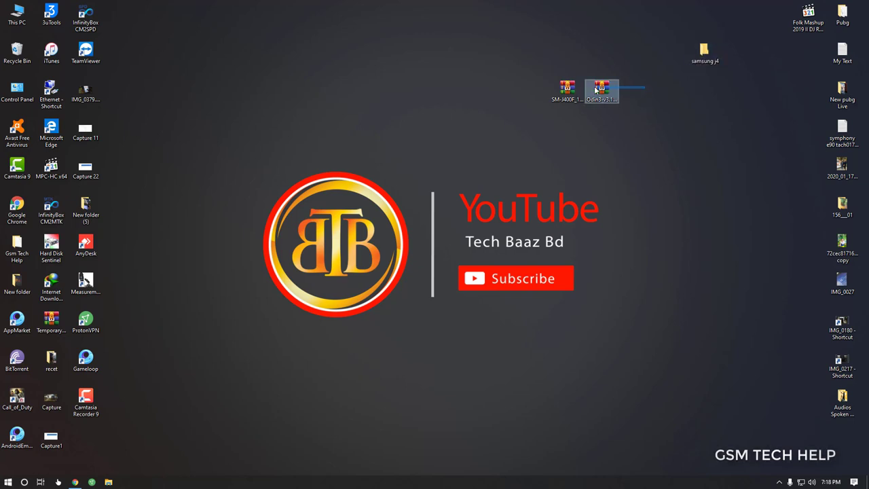
{"action": "left_click_drag", "start_coordinate": [603, 89], "coordinate": [704, 53]}
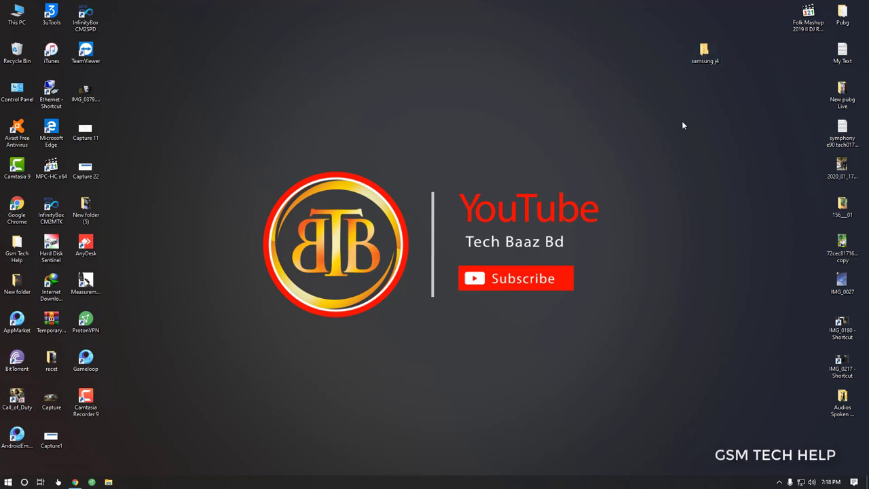
- Extract the SM-J400F firmware archive inside the samsung j4 folder, using the default destination path
{"action": "double_click", "coordinate": [704, 54]}
{"action": "right_click", "coordinate": [133, 73]}
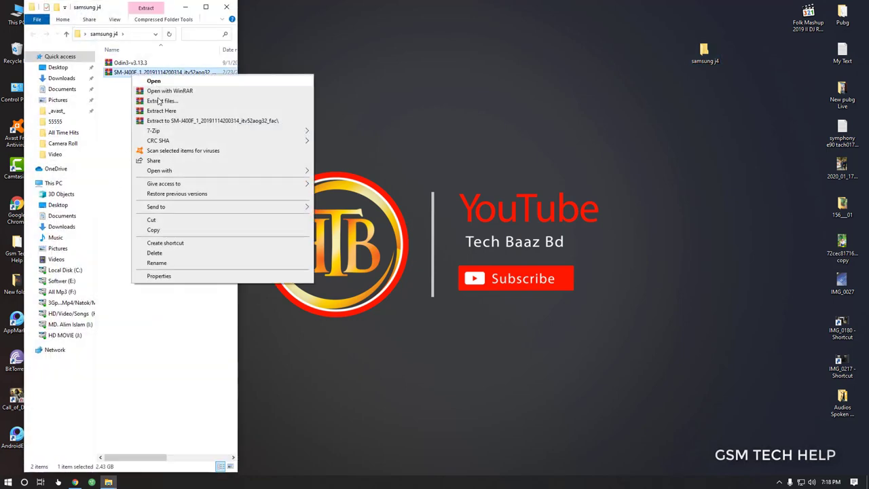
{"action": "left_click", "coordinate": [159, 101]}
{"action": "left_click", "coordinate": [460, 334]}
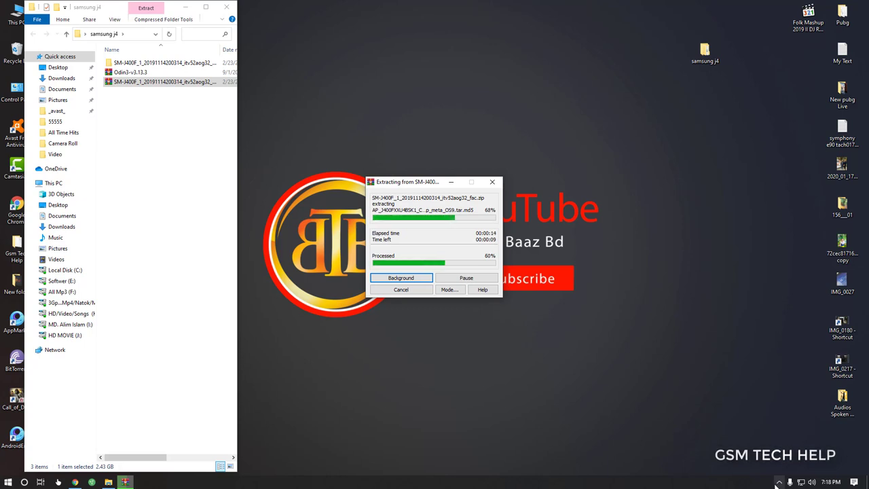
{"action": "left_click", "coordinate": [664, 324]}
{"action": "left_click", "coordinate": [780, 483]}
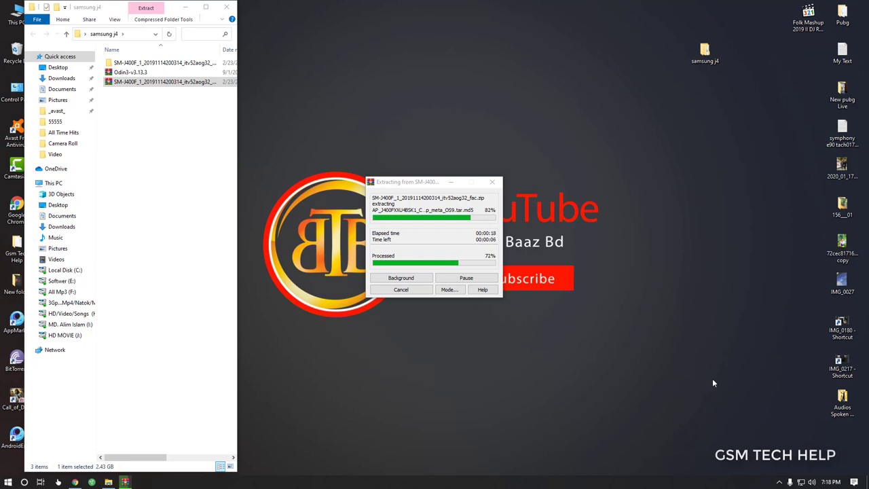
{"action": "right_click", "coordinate": [494, 55]}
{"action": "left_click", "coordinate": [526, 83]}
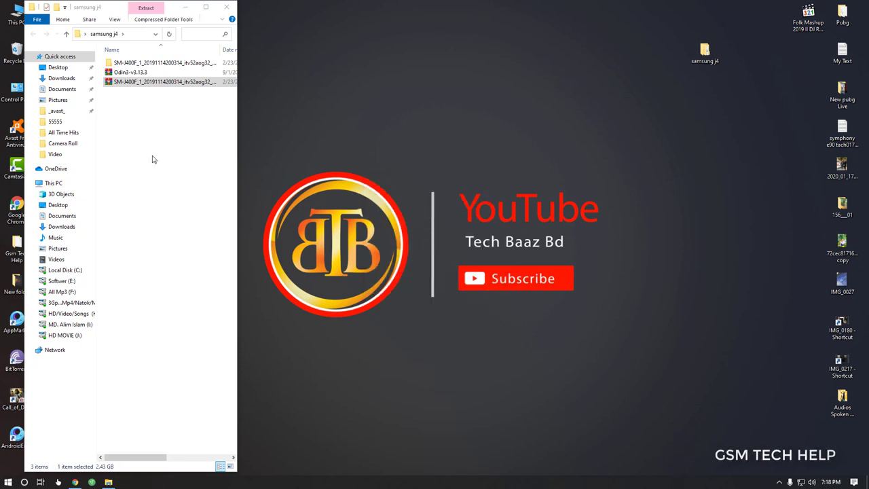
- Extract the Odin3-v3.13.3 archive into its own subfolder of samsung j4 and refresh the file list
{"action": "left_click", "coordinate": [132, 72]}
{"action": "right_click", "coordinate": [133, 72]}
{"action": "left_click", "coordinate": [156, 89]}
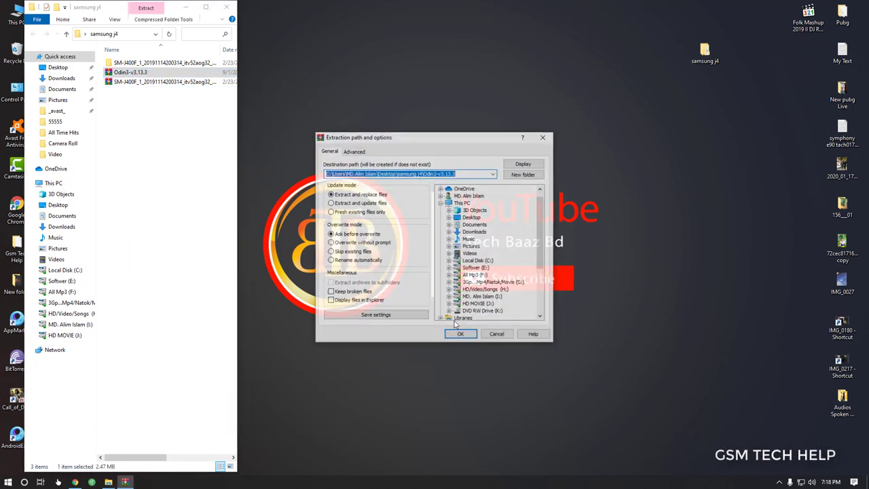
{"action": "left_click", "coordinate": [464, 333]}
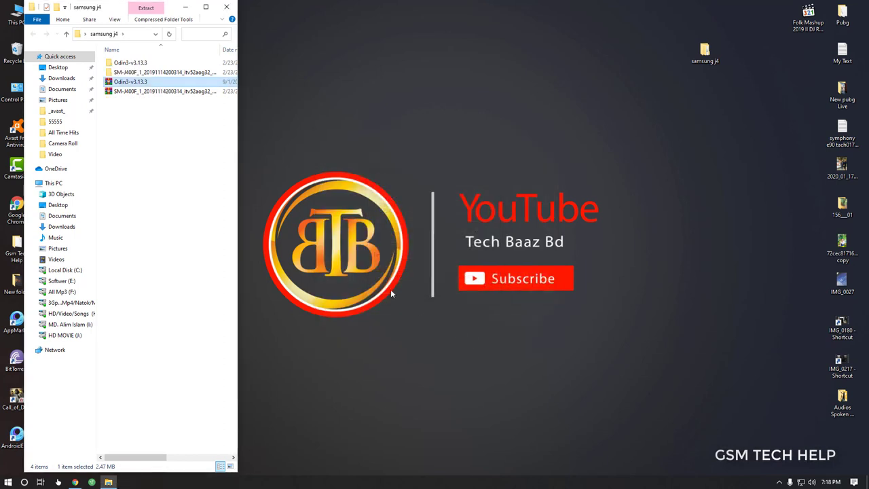
{"action": "right_click", "coordinate": [178, 151]}
{"action": "left_click", "coordinate": [201, 185]}
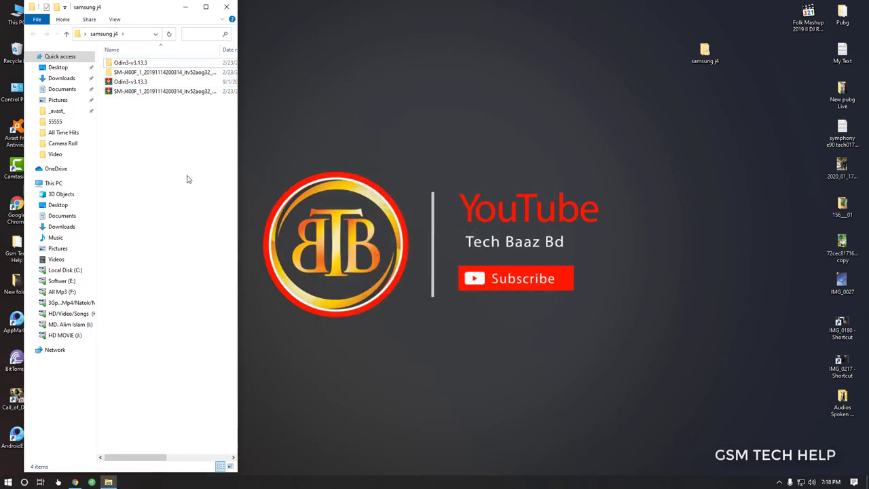
- Launch Odin3 v3.13.3 from its extracted folder and acknowledge the startup warning
{"action": "double_click", "coordinate": [129, 62]}
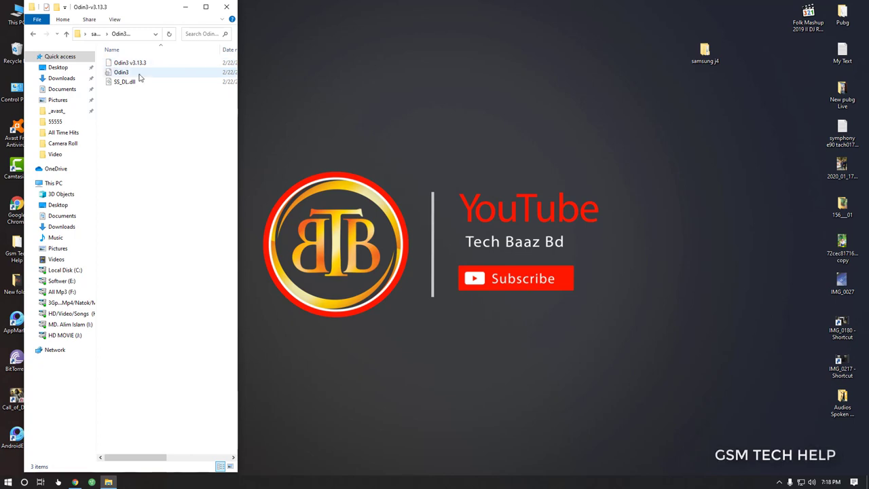
{"action": "left_click", "coordinate": [132, 64]}
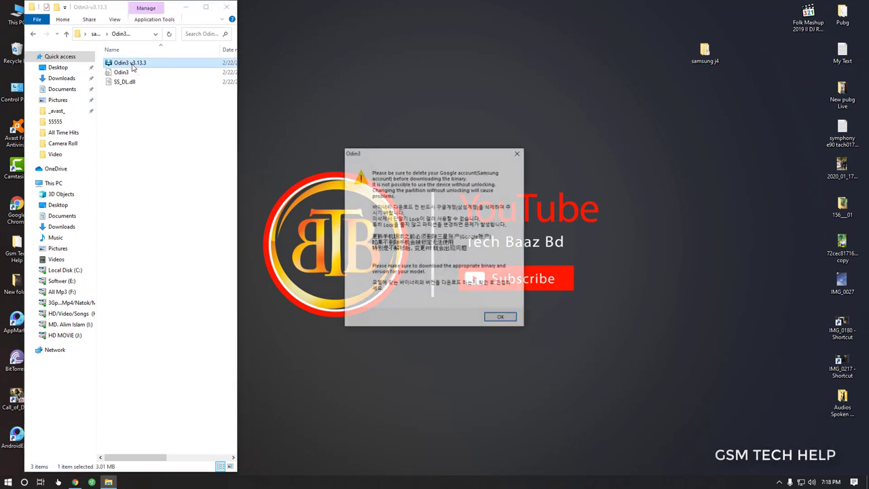
{"action": "left_click", "coordinate": [498, 318]}
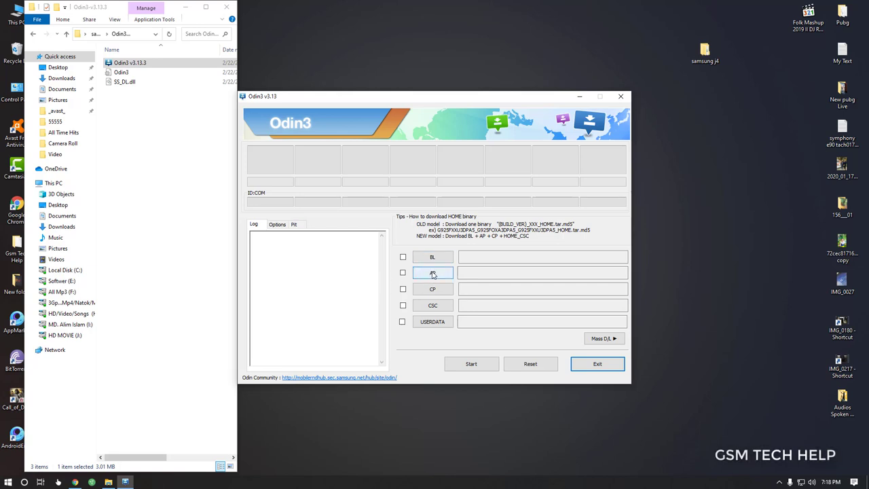
- Enable the AP slot and load the AP_J400FXXU4BSK1 file from the extracted firmware folder in Desktop > samsung j4
{"action": "left_click", "coordinate": [402, 273]}
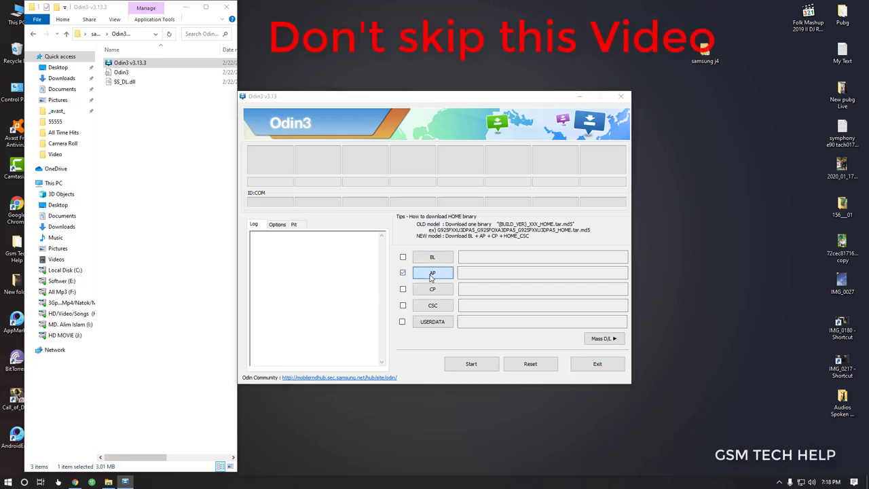
{"action": "left_click", "coordinate": [432, 274]}
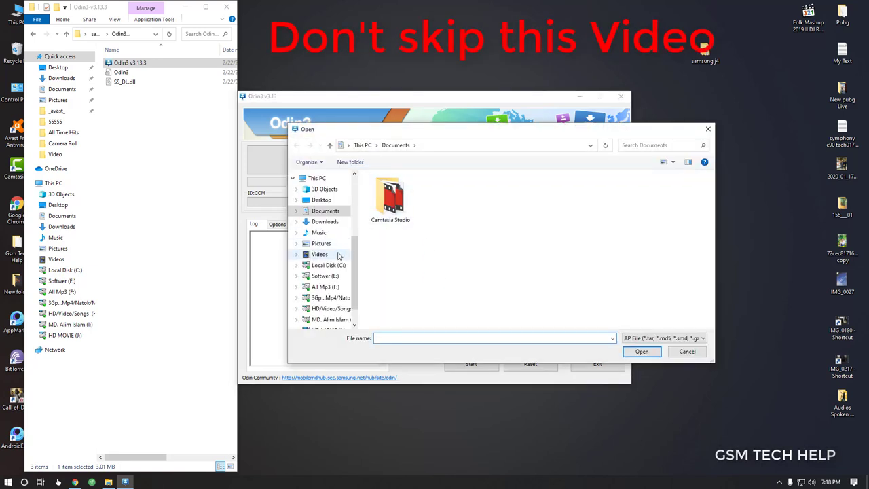
{"action": "left_click", "coordinate": [321, 200]}
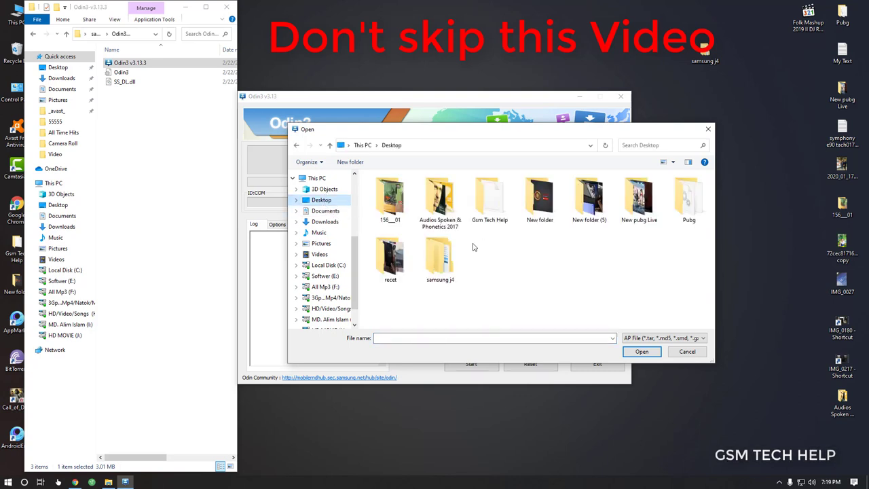
{"action": "double_click", "coordinate": [440, 261]}
{"action": "double_click", "coordinate": [404, 198]}
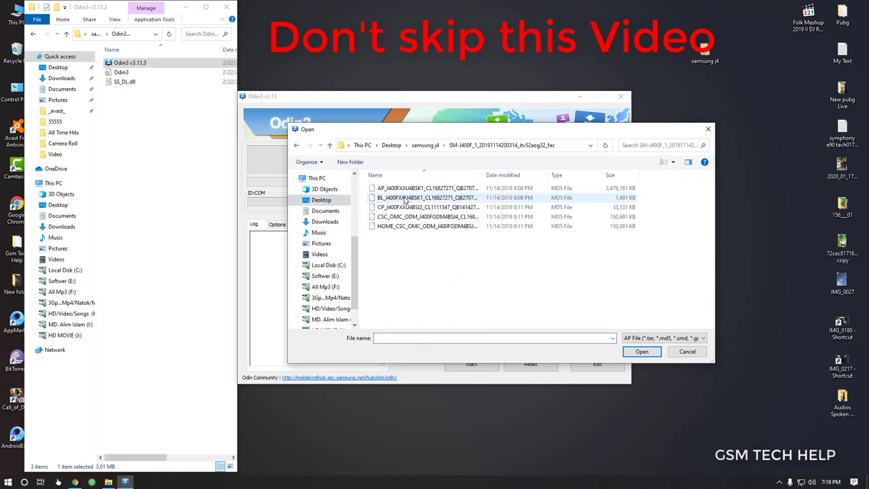
{"action": "double_click", "coordinate": [391, 192]}
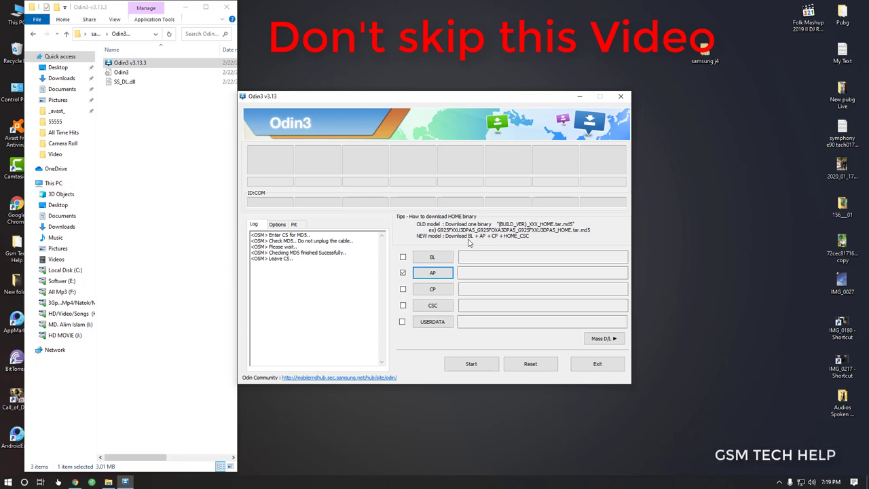
- Load the CP_J400FXXU4BSJ2 file into the CP slot and the CSC_OMC_ODM_J400FODM4BSJ4 file into the CSC slot
{"action": "left_click", "coordinate": [431, 292]}
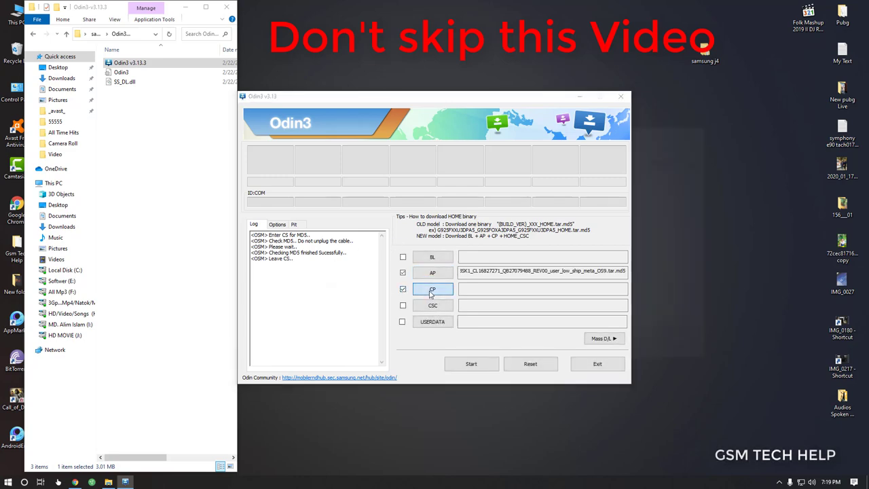
{"action": "double_click", "coordinate": [385, 208]}
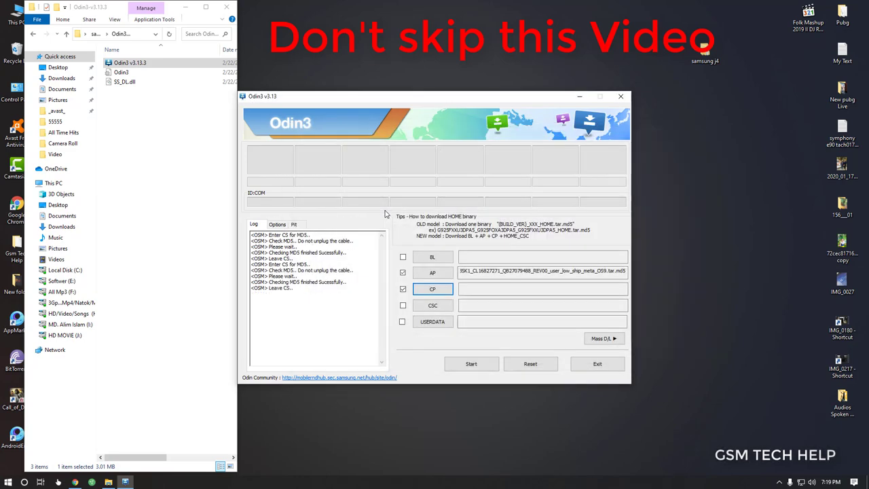
{"action": "left_click", "coordinate": [434, 308]}
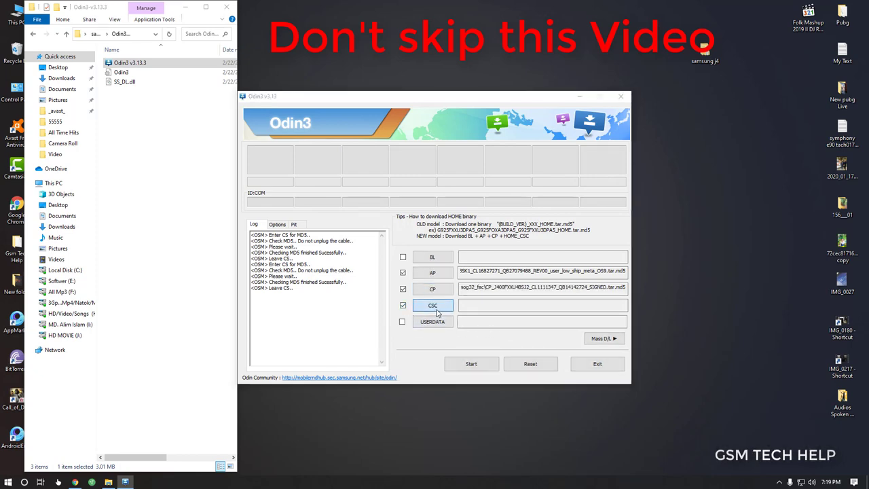
{"action": "double_click", "coordinate": [397, 220]}
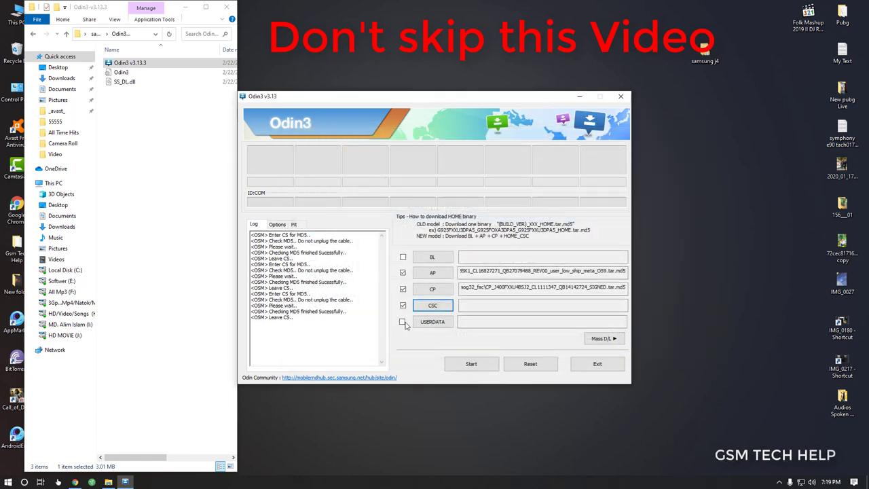
- Load the HOME_CSC_OMC_ODM_J400FODM4BSJ4 file into the USERDATA slot and start flashing the connected phone
{"action": "left_click", "coordinate": [431, 321]}
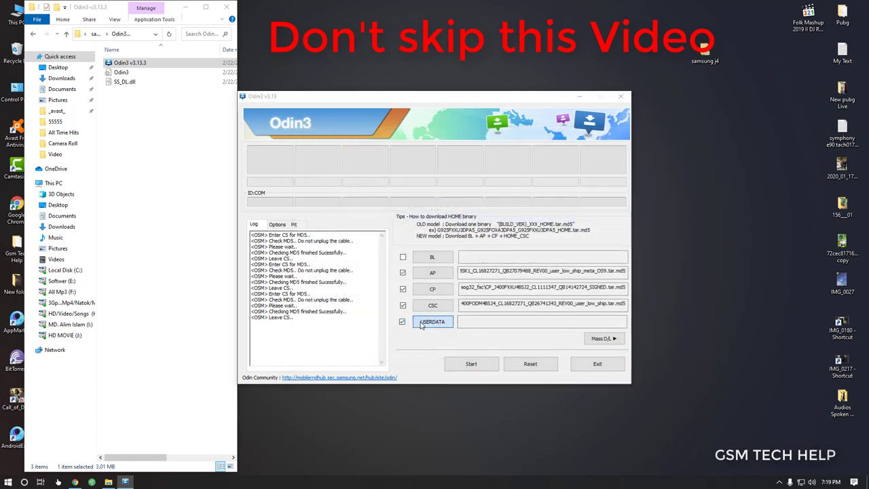
{"action": "left_click", "coordinate": [406, 226]}
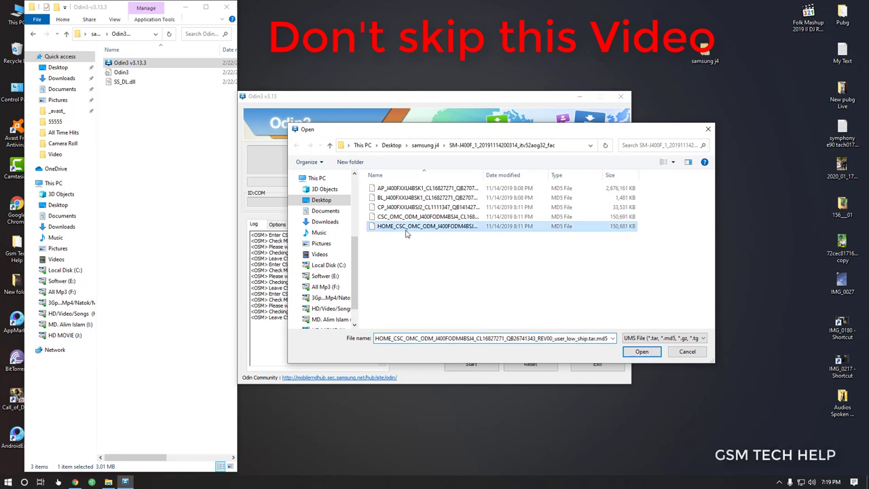
{"action": "double_click", "coordinate": [406, 230]}
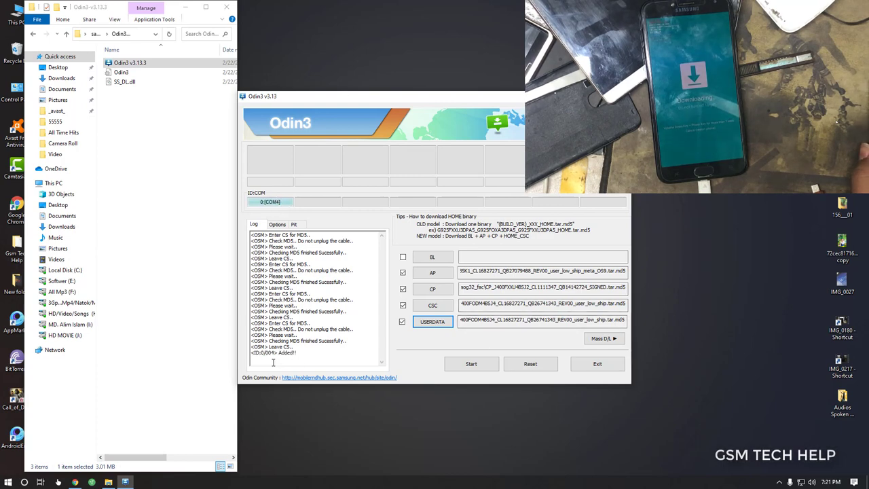
{"action": "left_click", "coordinate": [471, 365]}
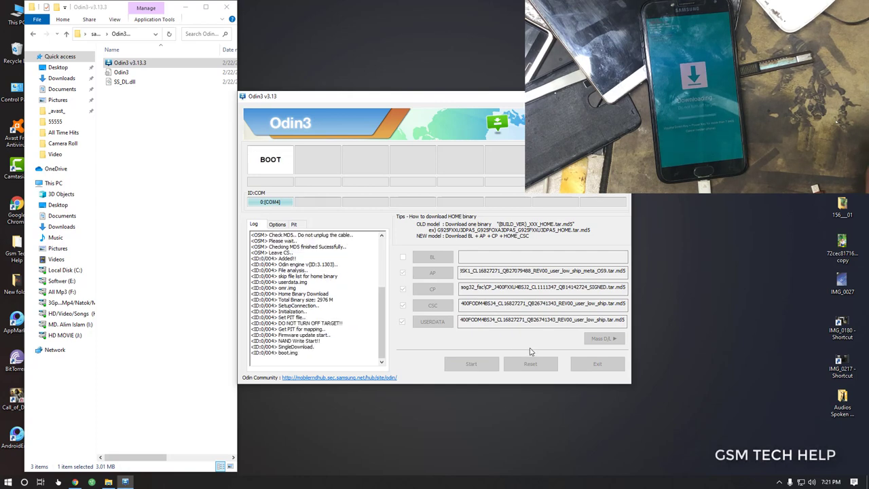